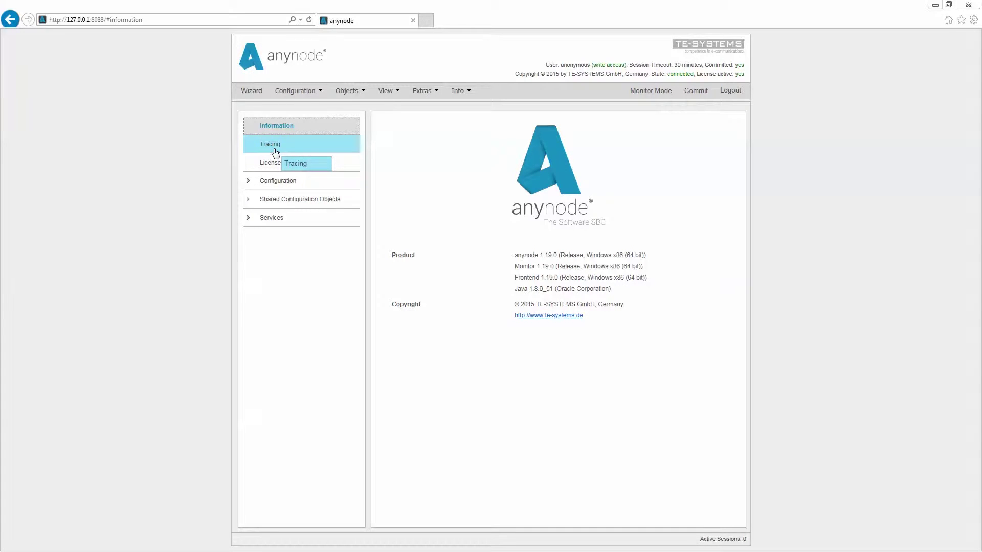
# Open the Tracing page under Information in the anynode left menu.
pyautogui.click(275, 152)
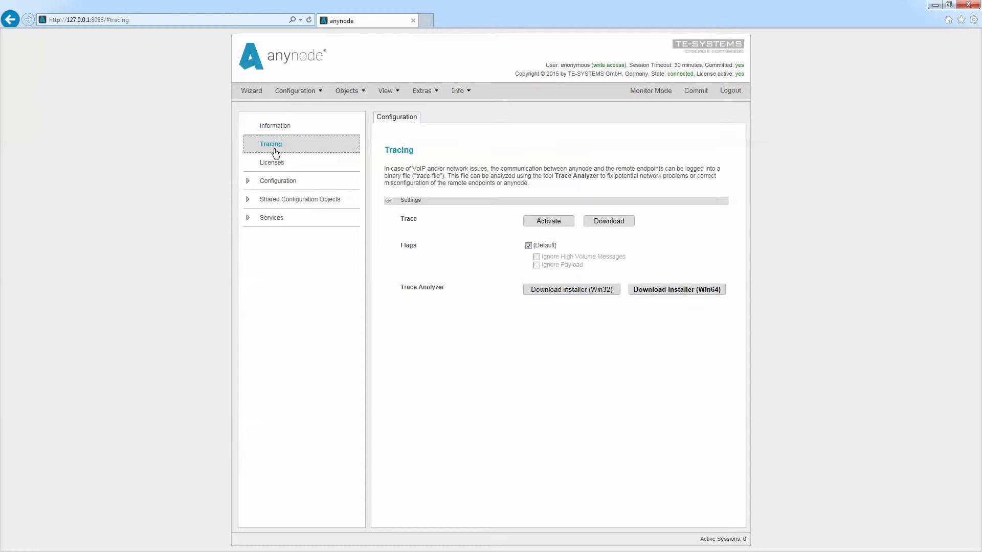
# Clear the Default trace flag and enable Ignore High Volume Messages.
pyautogui.click(528, 246)
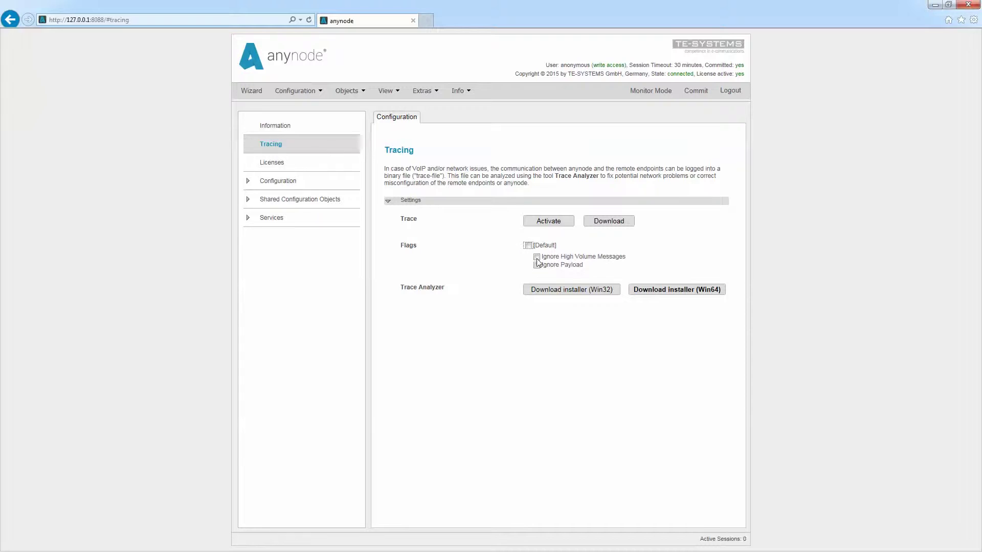
pyautogui.click(537, 257)
# Enable Ignore Payload, deactivate the trace, and download the trace file and Win64 installer.
pyautogui.click(536, 265)
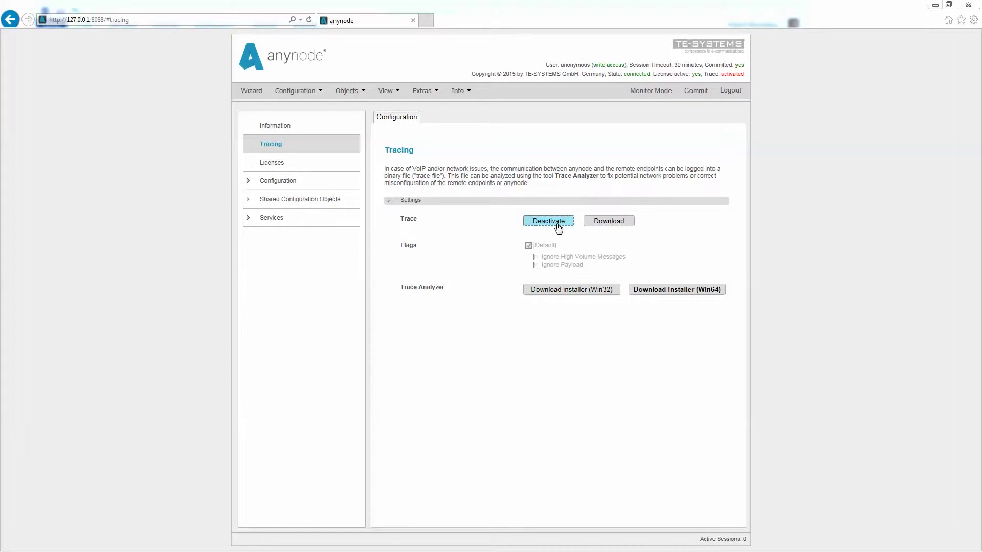
pyautogui.click(559, 227)
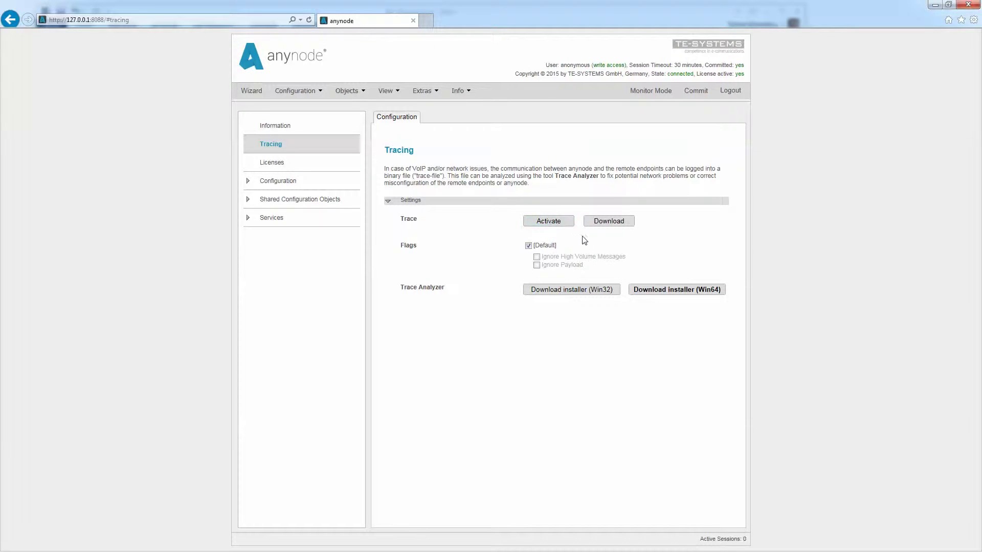
pyautogui.click(610, 228)
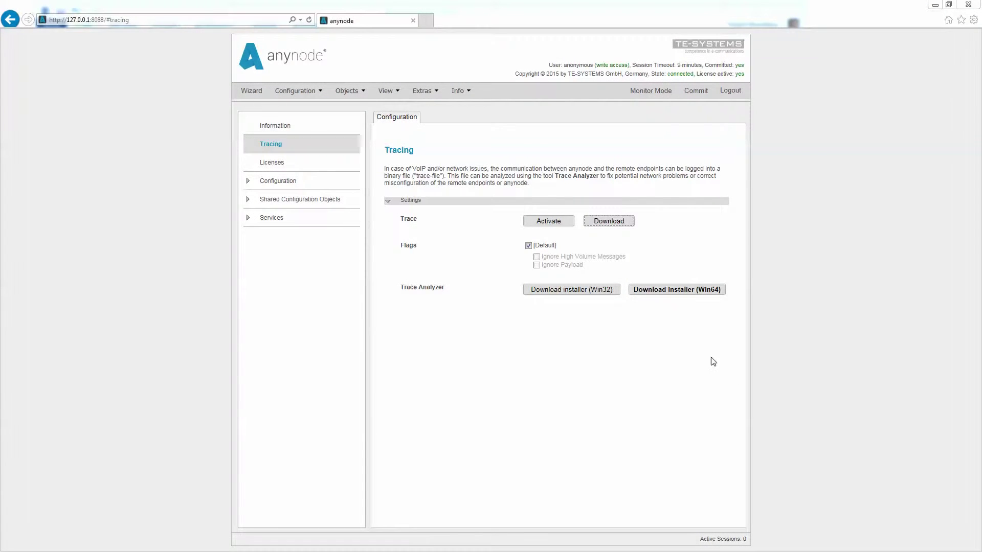
pyautogui.click(668, 298)
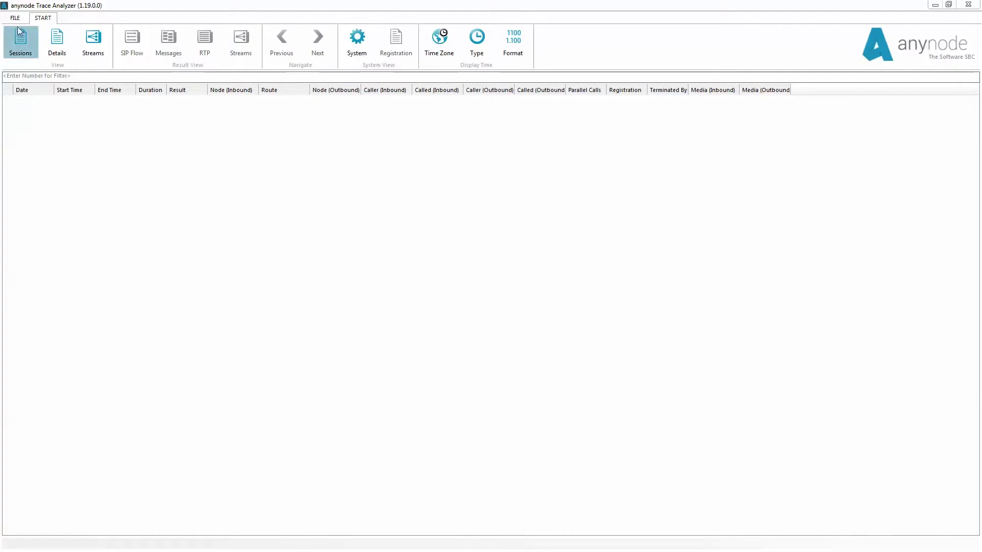
# Open trace.xztrace filtered, removing all RTP information and keeping only All failed sessions.
pyautogui.click(15, 18)
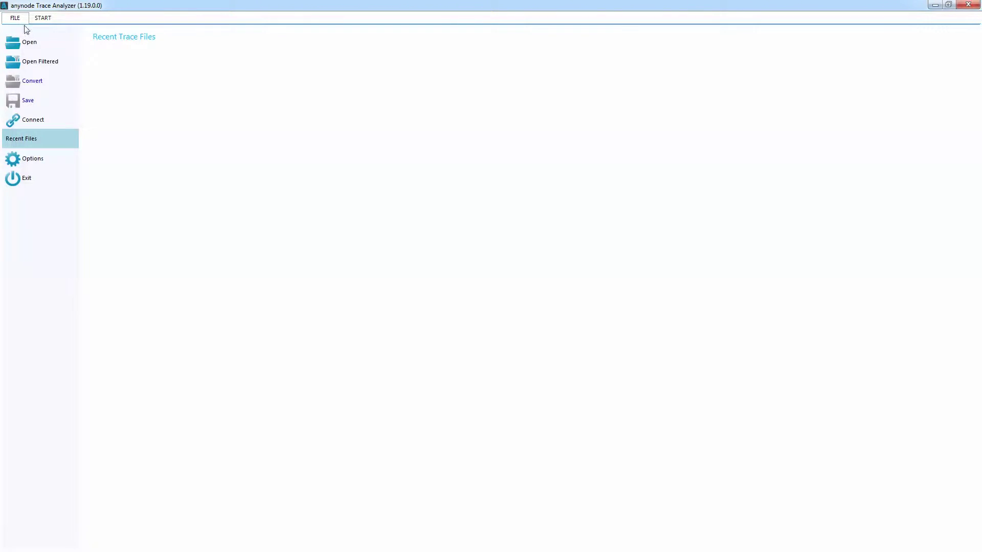
pyautogui.click(33, 67)
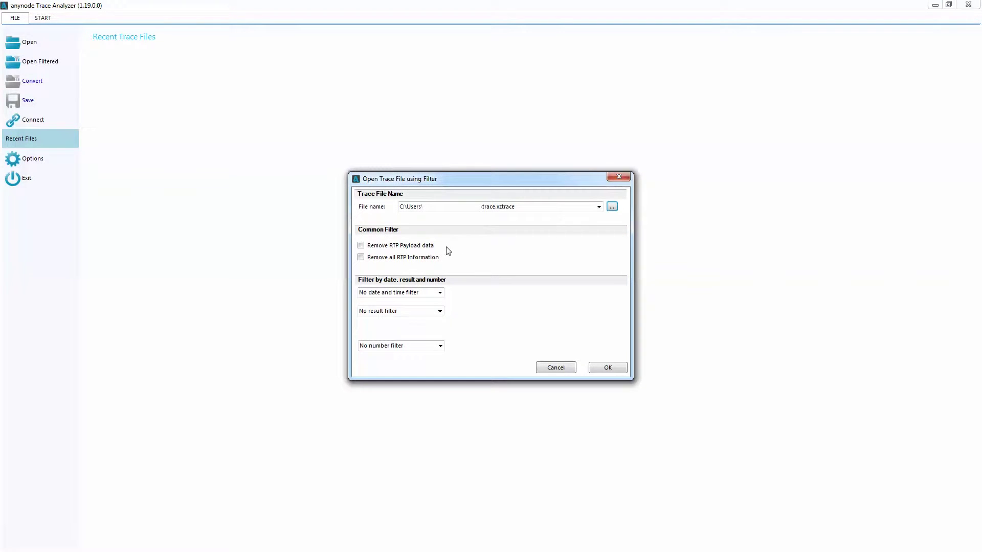
pyautogui.click(361, 258)
pyautogui.click(440, 311)
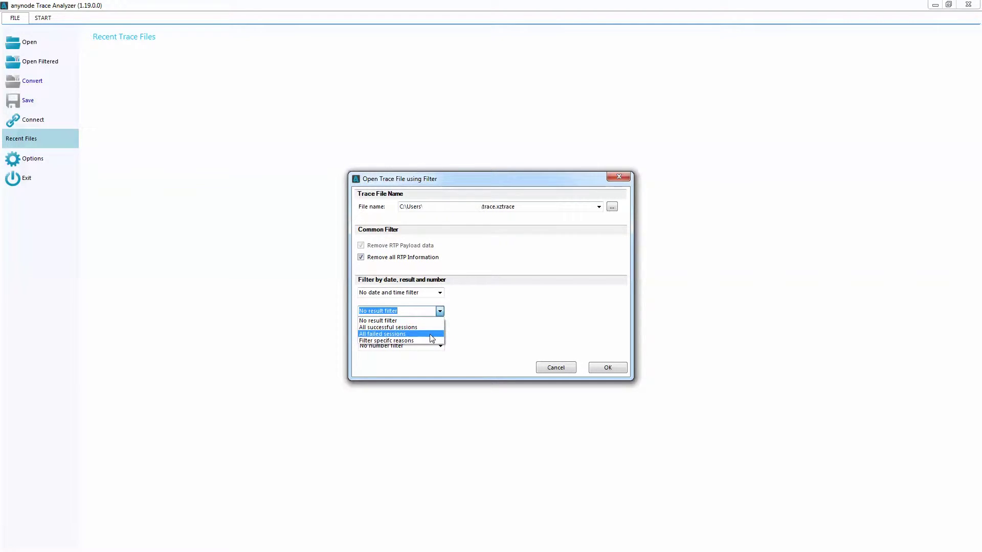
pyautogui.click(430, 335)
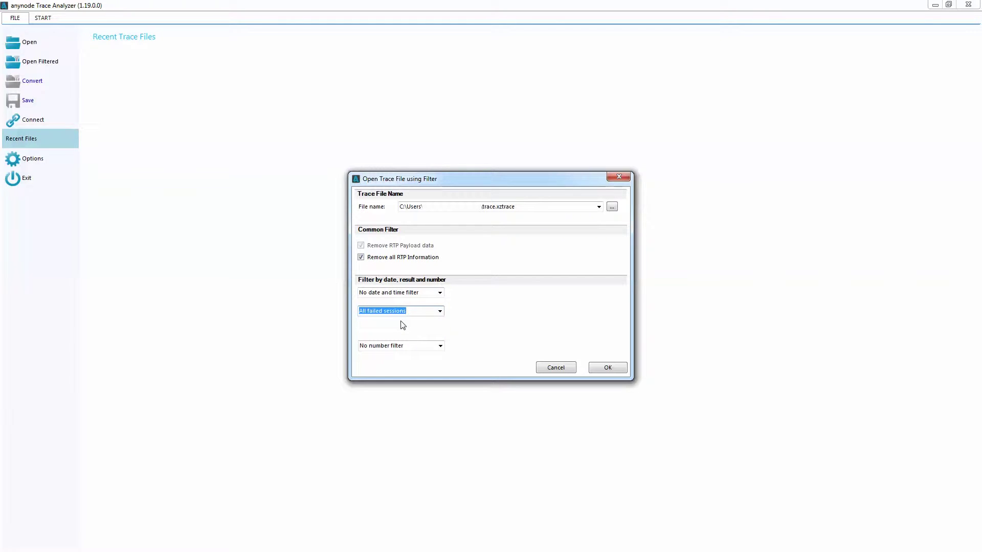
pyautogui.click(607, 368)
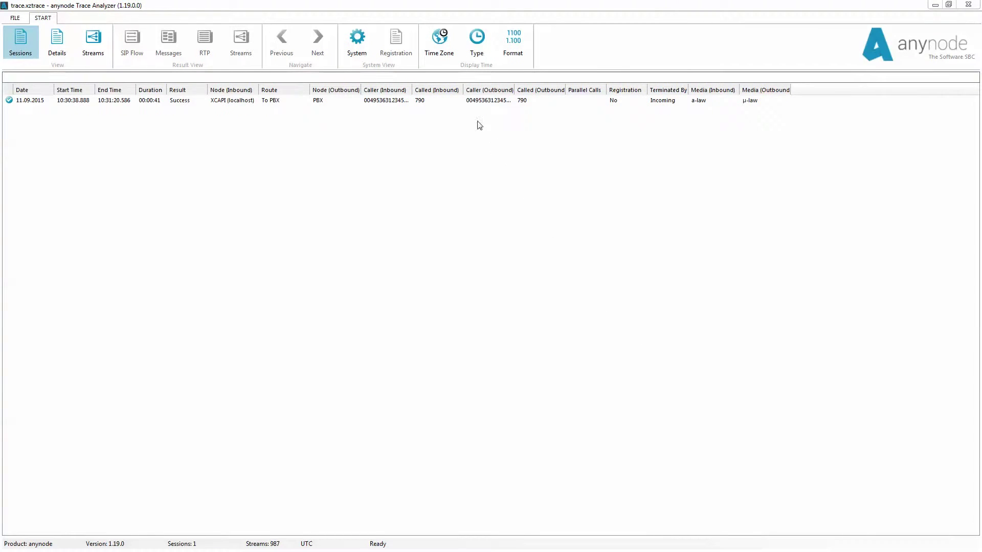
pyautogui.click(435, 49)
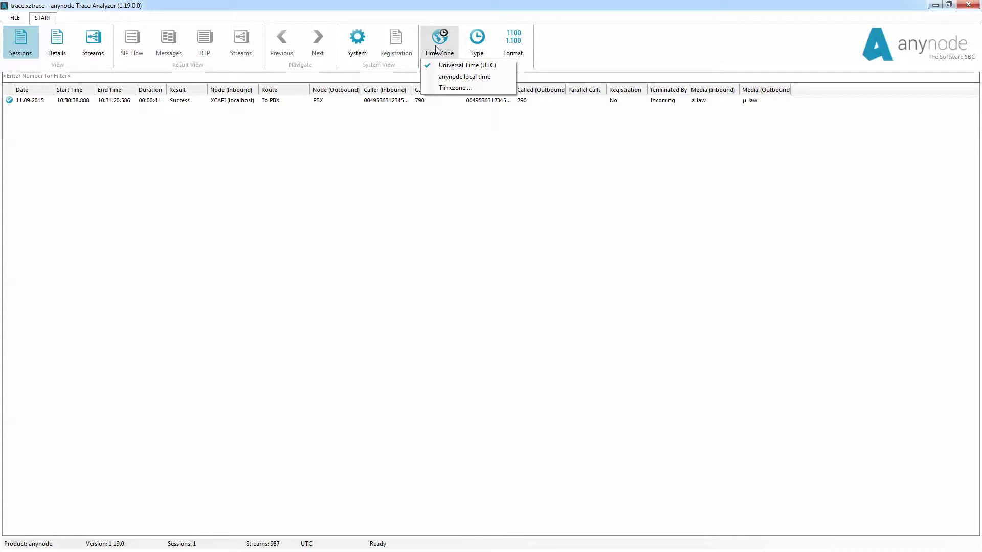
pyautogui.click(455, 89)
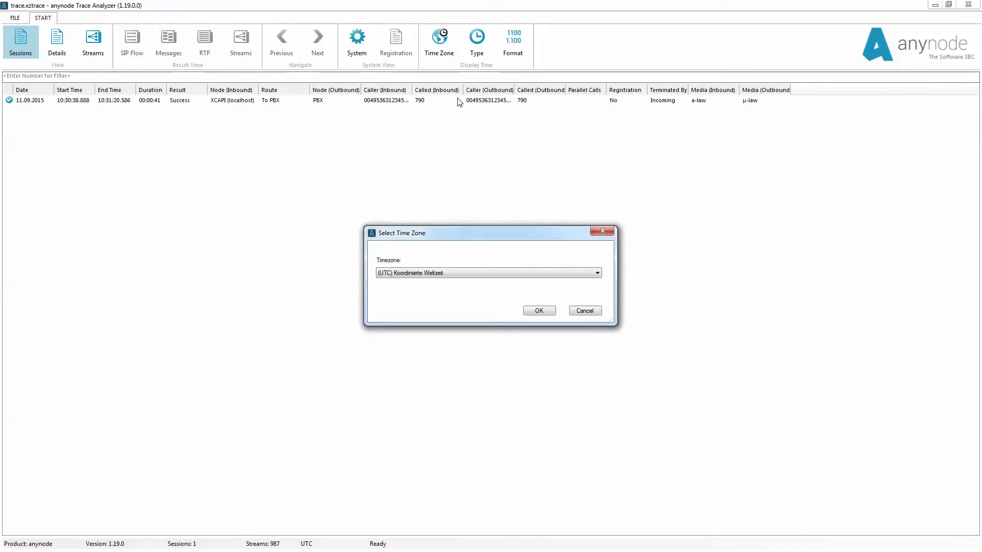
pyautogui.click(597, 273)
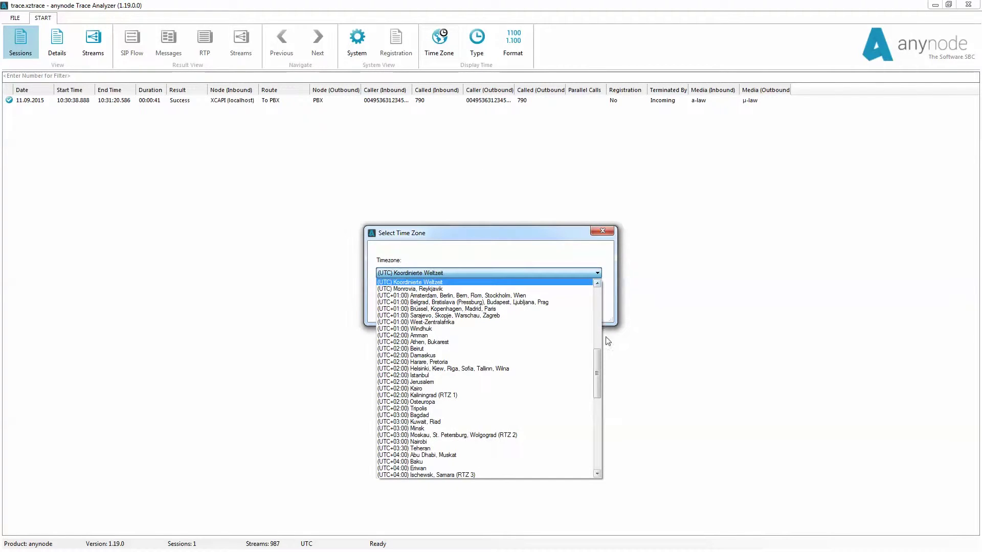
pyautogui.moveTo(597, 361); pyautogui.dragTo(598, 424)
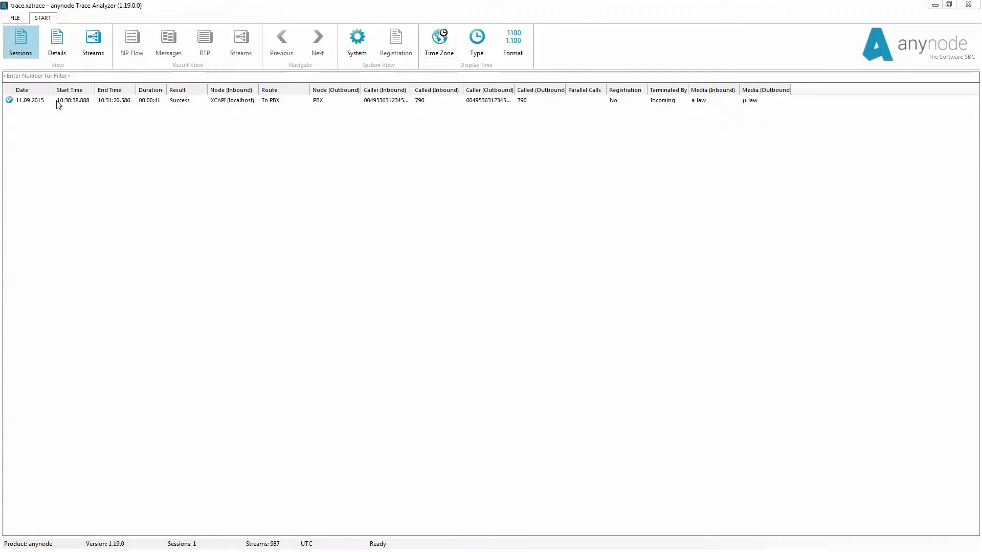
# Open the session's SIP flow, view Incoming Receive, then return to the full flow's Copy Number menu.
pyautogui.doubleClick(58, 101)
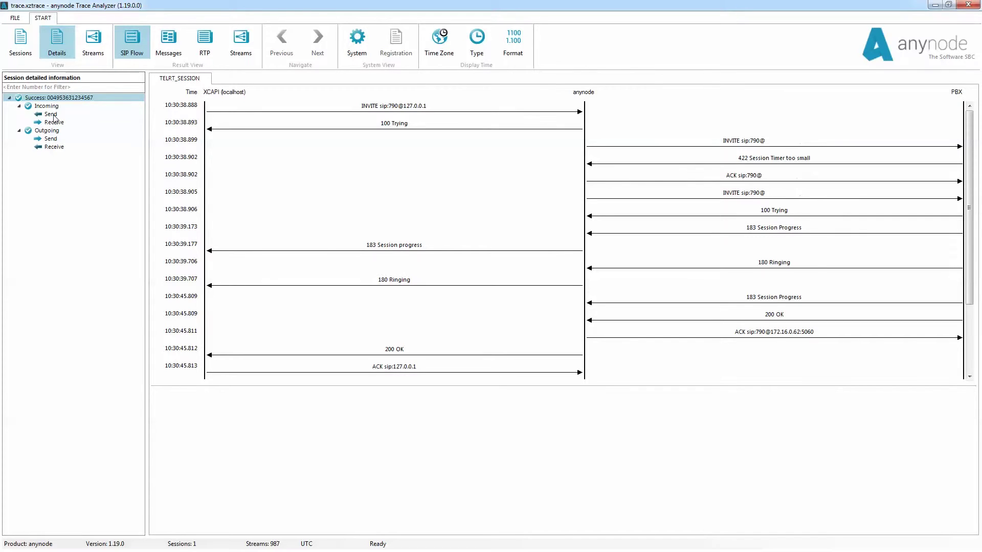
pyautogui.click(51, 115)
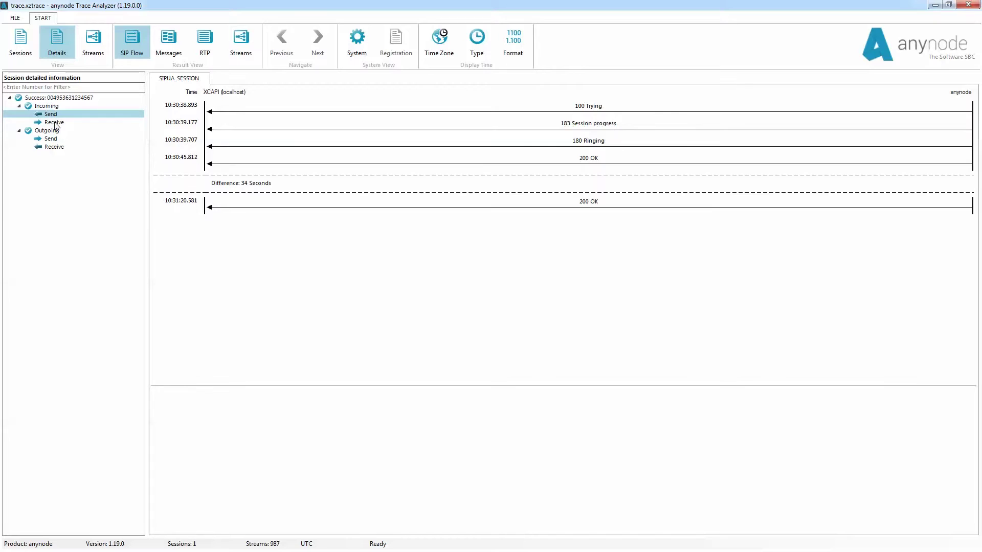
pyautogui.click(54, 123)
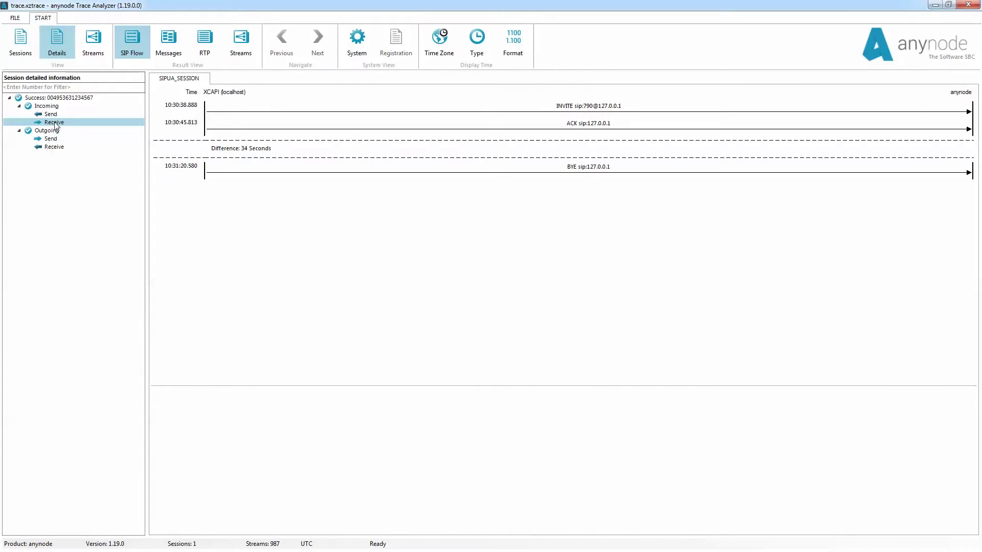
pyautogui.click(66, 97)
pyautogui.rightClick(66, 98)
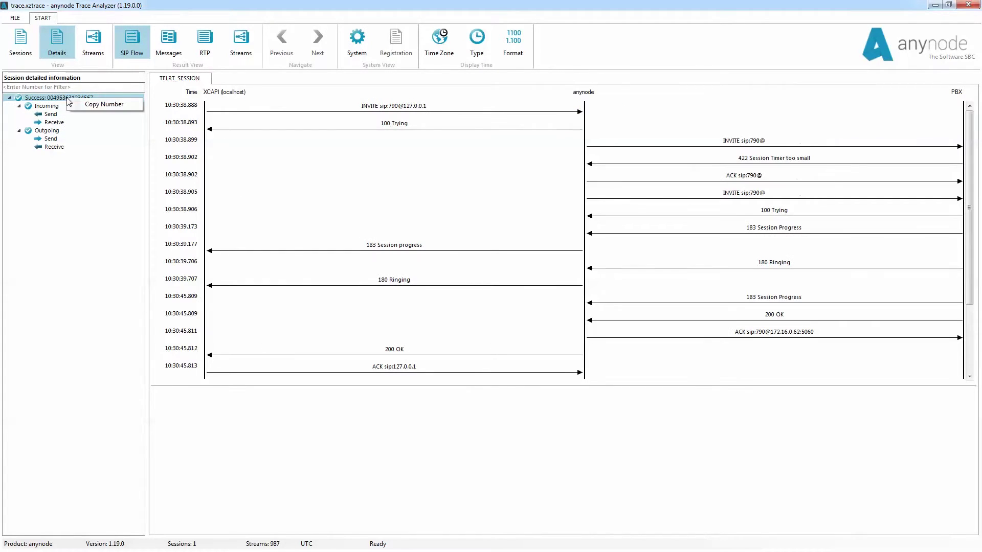
# Filter sessions by number 004953, select the match, then clear the filter and expand it.
pyautogui.click(96, 105)
pyautogui.write('0049')
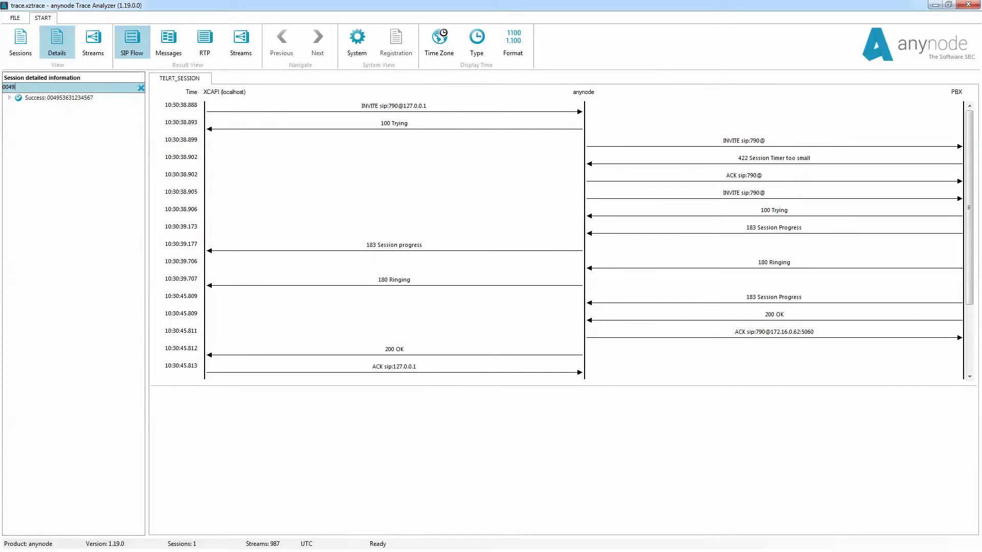
pyautogui.write('536')
pyautogui.click(63, 101)
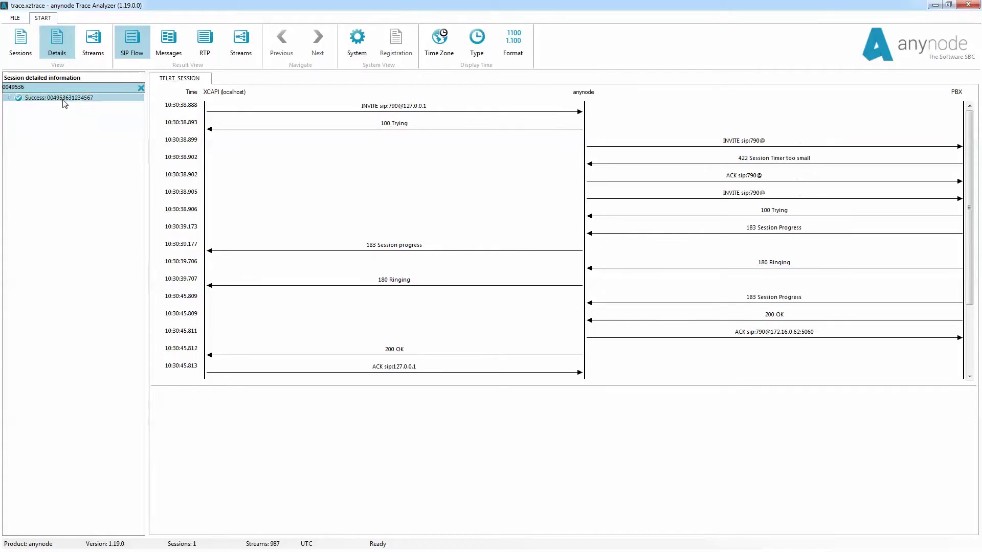
pyautogui.doubleClick(65, 102)
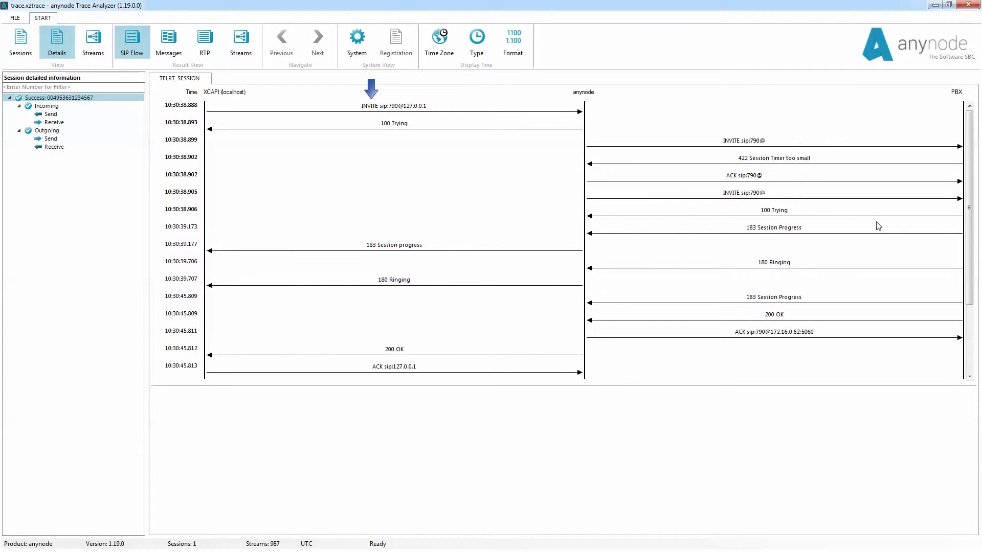
# Show the 180 Ringing message's headers and open it in the full message view.
pyautogui.scroll(-3, 979, 300)
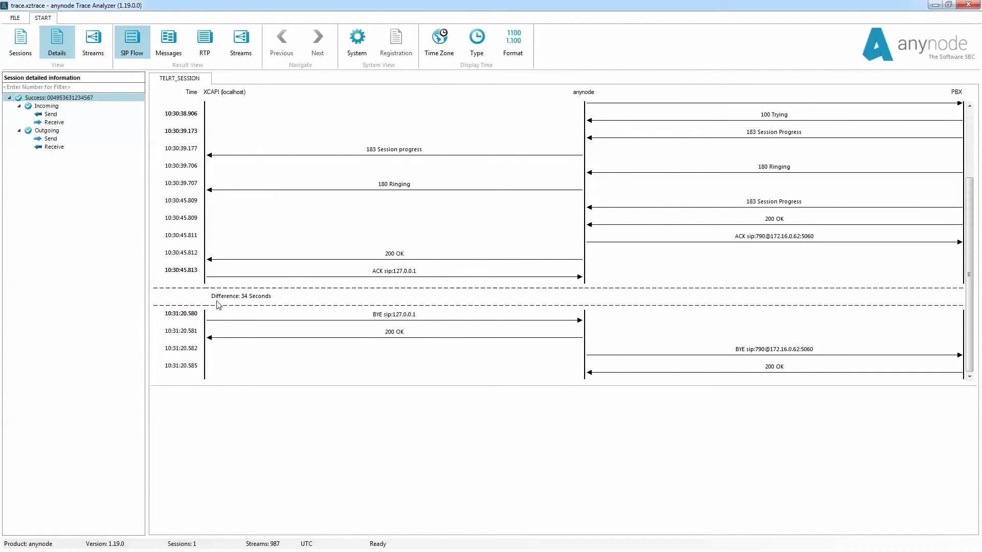
pyautogui.scroll(3, 393, 250)
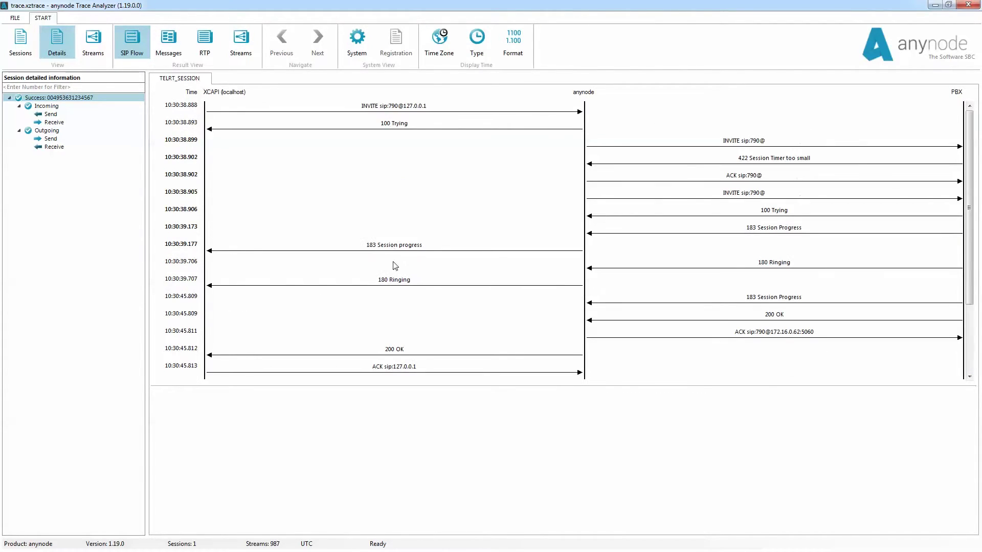
pyautogui.click(397, 283)
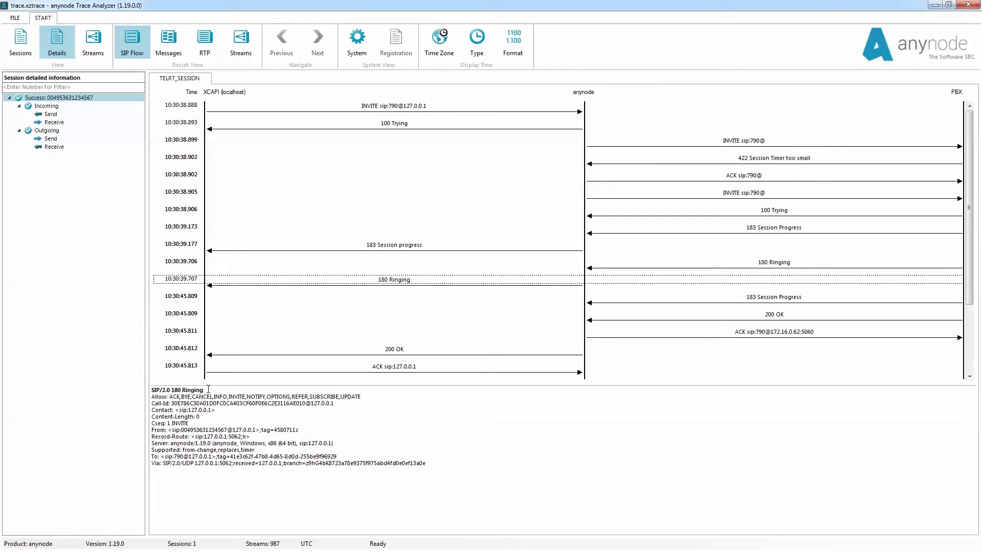
pyautogui.doubleClick(393, 284)
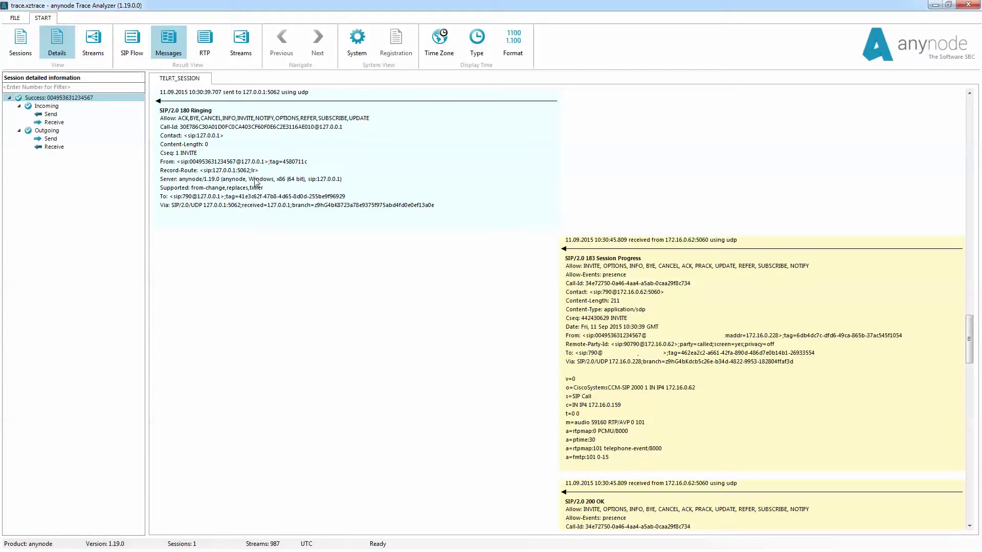
# Bring up the copy options on the 180 Ringing message's From line.
pyautogui.rightClick(234, 163)
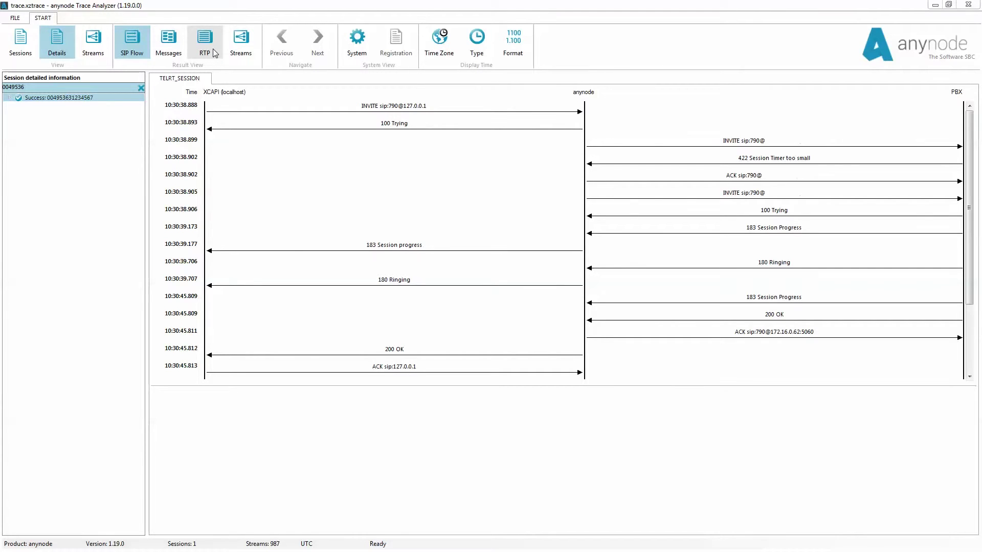
# Show the RTP packet table and expand the Success session down to its Incoming send and receive.
pyautogui.click(205, 46)
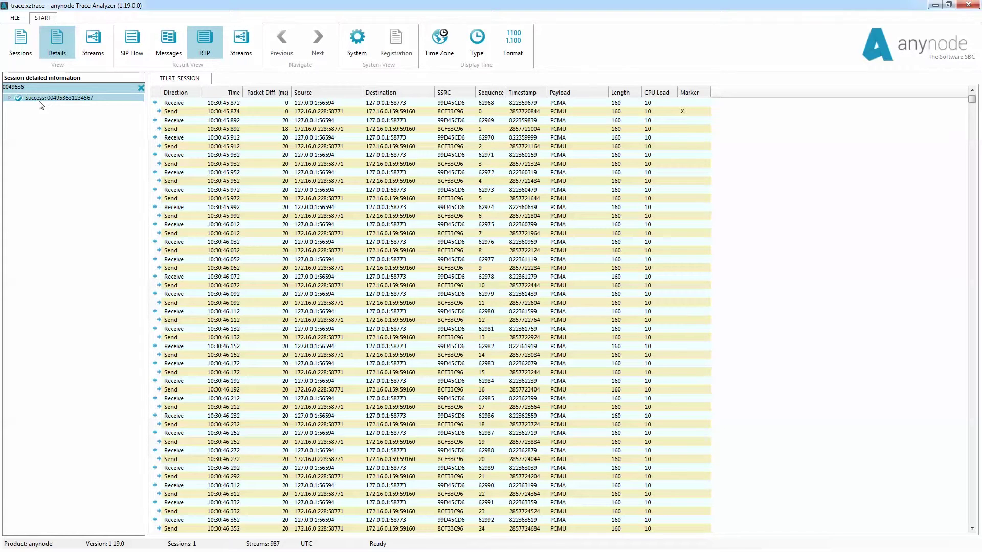
pyautogui.click(9, 98)
pyautogui.click(19, 105)
# Filter RTP to incoming received packets, add outgoing sent packets, and expand the Outgoing leg.
pyautogui.click(54, 123)
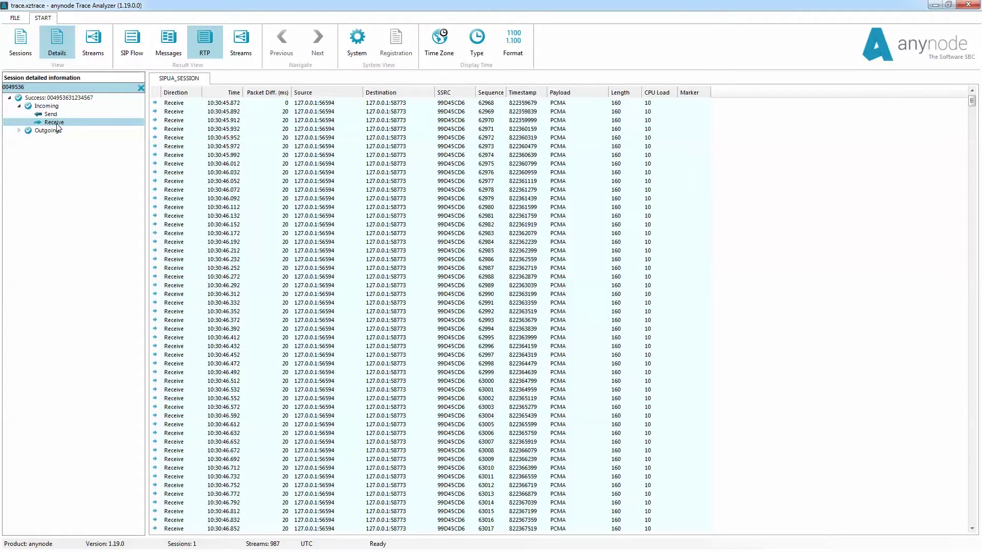
pyautogui.doubleClick(57, 130)
pyautogui.keyDown('ctrl'); pyautogui.click(50, 139); pyautogui.keyUp('ctrl')
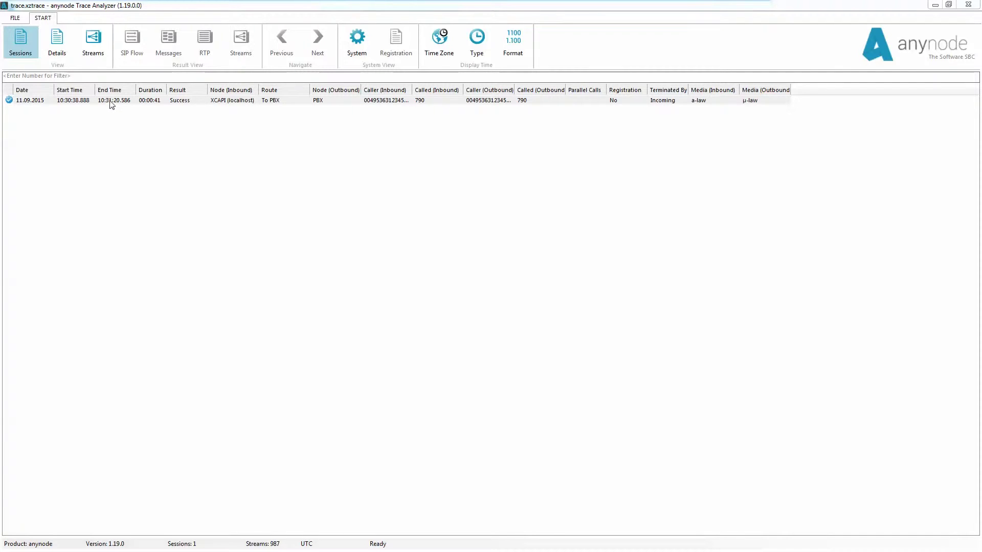
# Show the Streams view with TELRT_SESSION entries from 10:30:45.811 to 10:31:20.586.
pyautogui.click(88, 42)
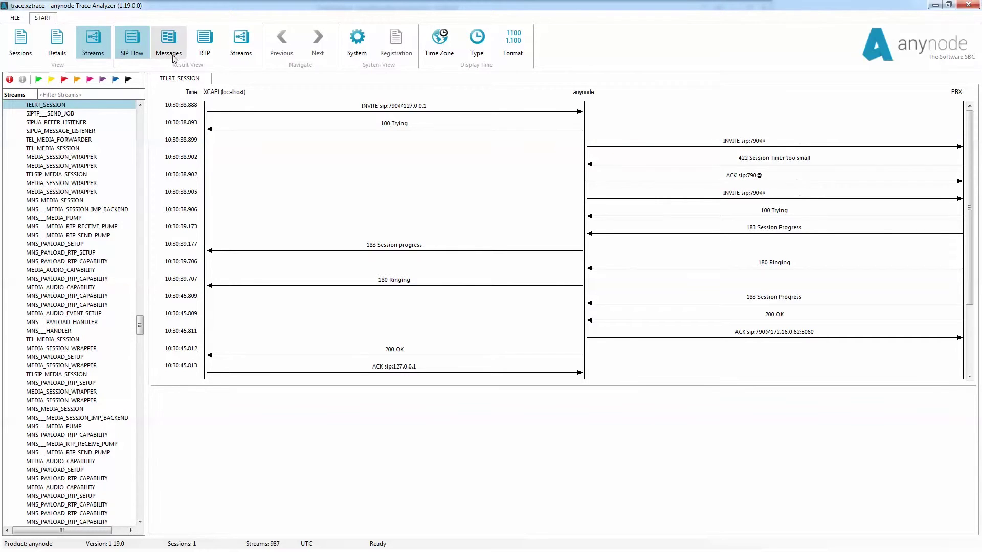
pyautogui.click(238, 47)
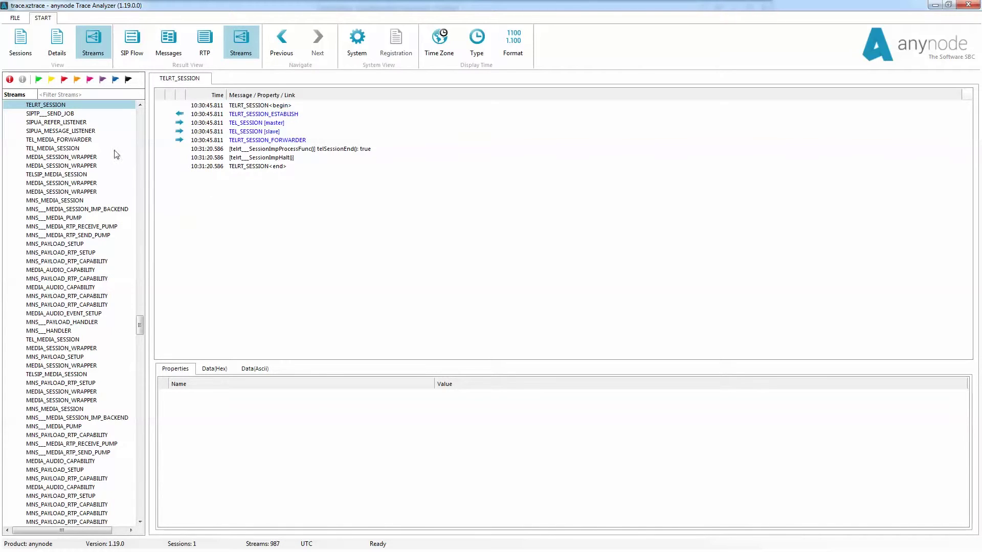
# Narrow the stream list to the 6 error streams and open the first MEDIA___PUMP_AUDIO stream.
pyautogui.click(10, 81)
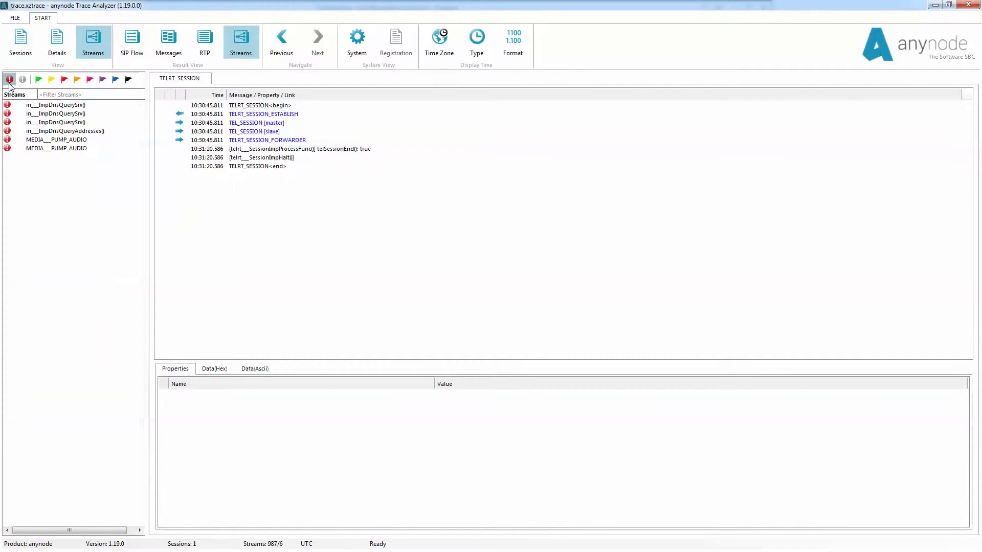
pyautogui.click(39, 140)
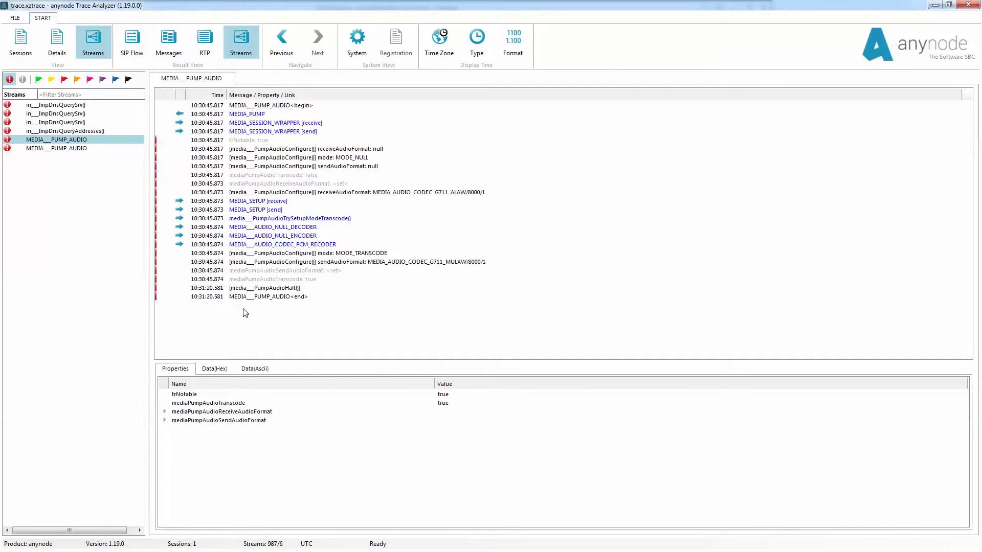
# Open MEDIA_SETUP [receive] in a new tab and follow its link back to MEDIA__PUMP_AUDIO.
pyautogui.doubleClick(247, 202)
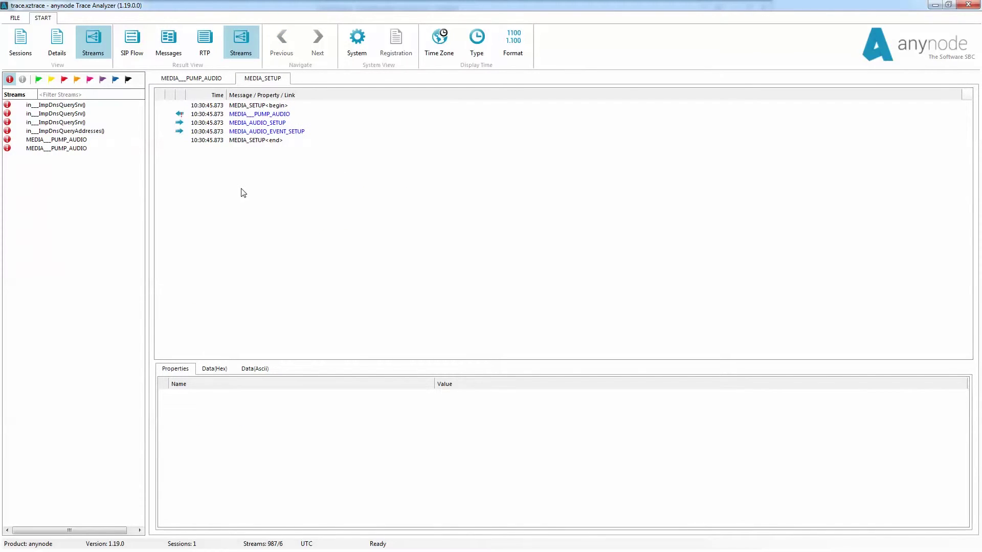
pyautogui.click(180, 116)
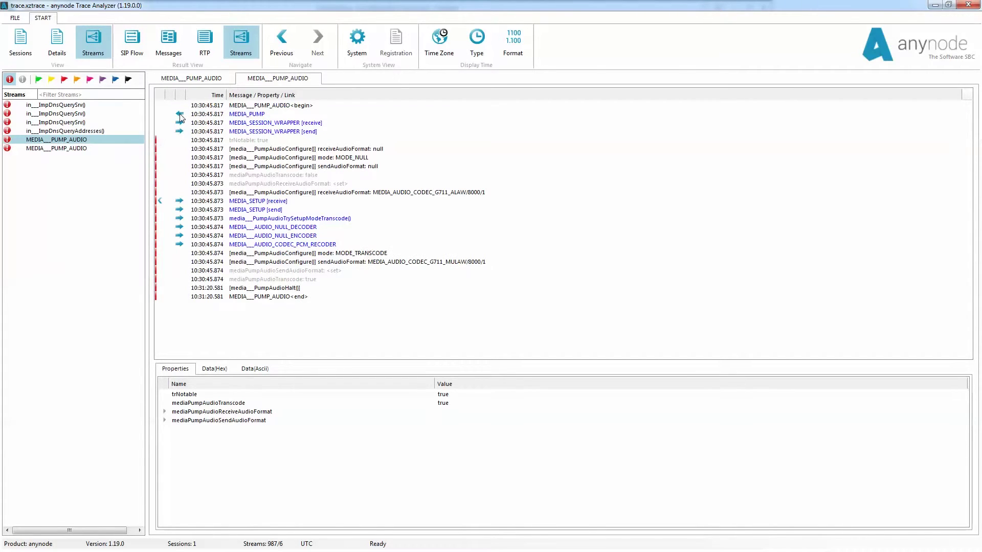
pyautogui.rightClick(239, 203)
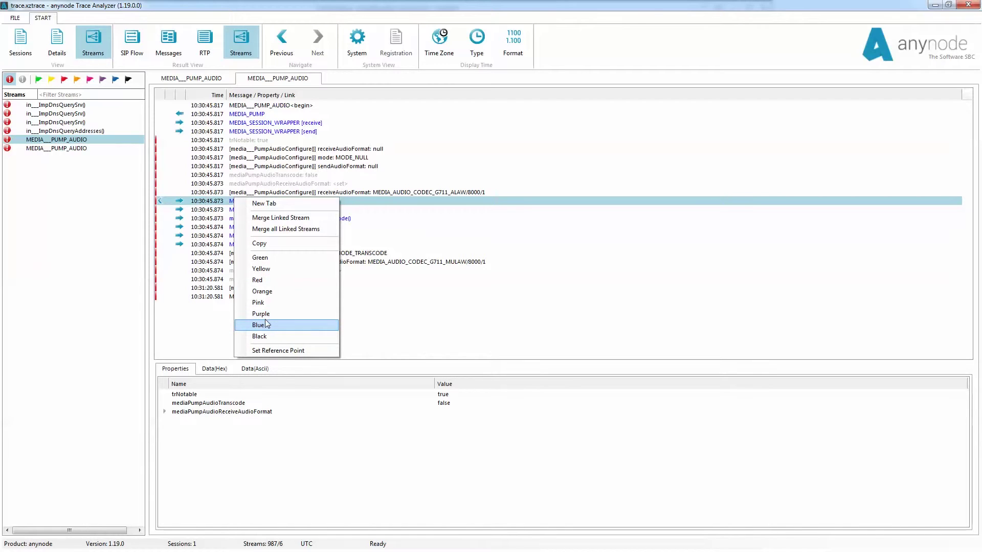
# Flag MEDIA_SETUP [receive] red, clear the error filter, and return to the single To PBX session.
pyautogui.click(265, 281)
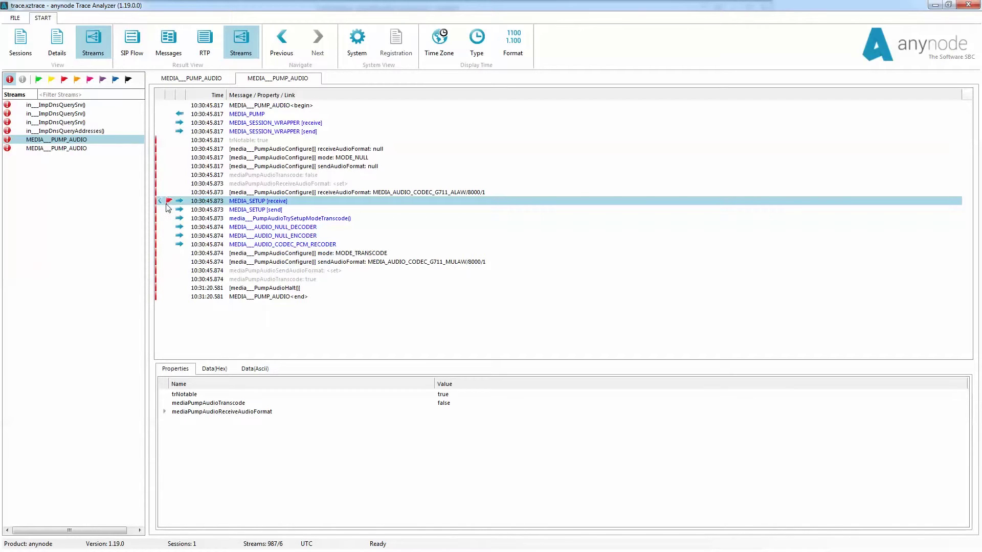
pyautogui.click(10, 80)
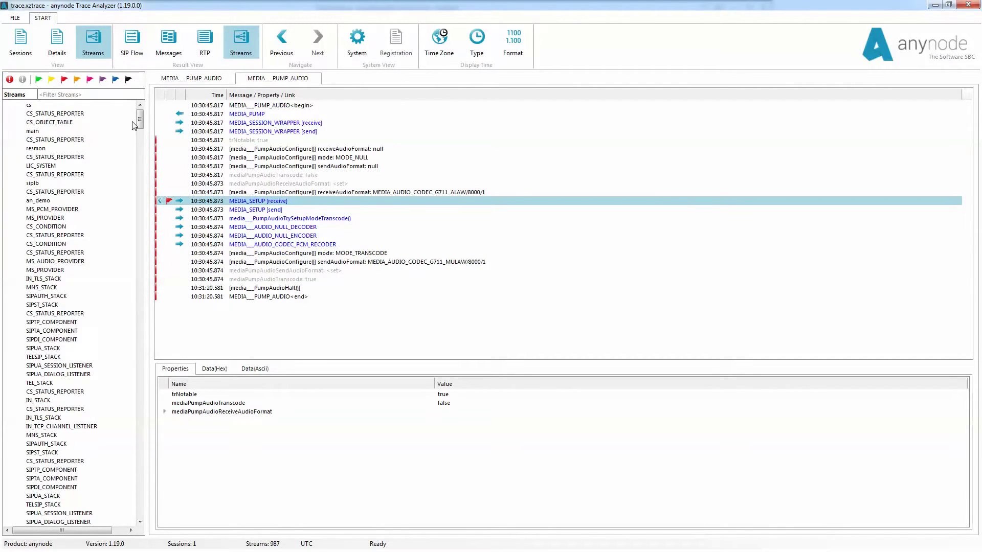
pyautogui.moveTo(139, 117); pyautogui.dragTo(149, 369)
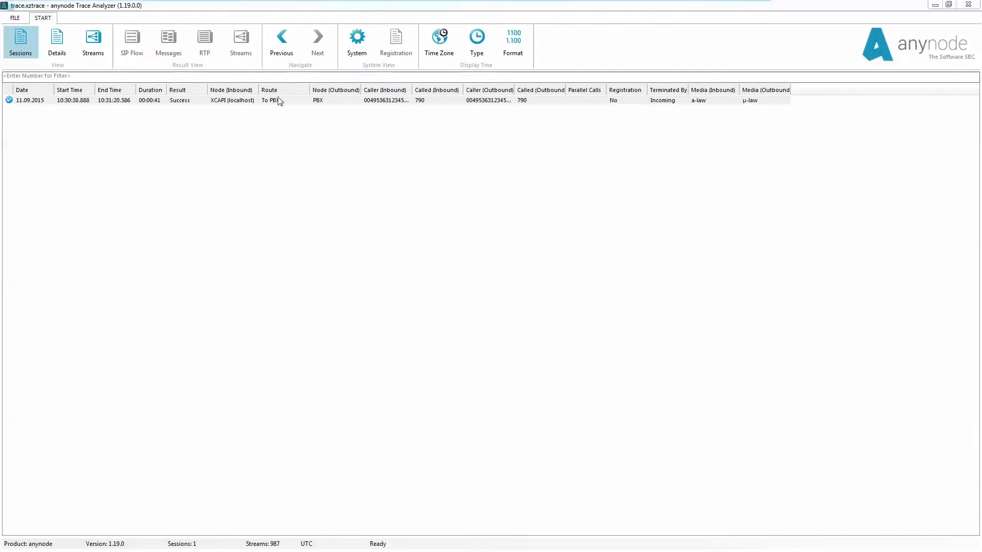
# Review To Microsoft Lync 2013 routing, TE-SYSTEMS license, certificate and Lync node network details in System.
pyautogui.click(359, 49)
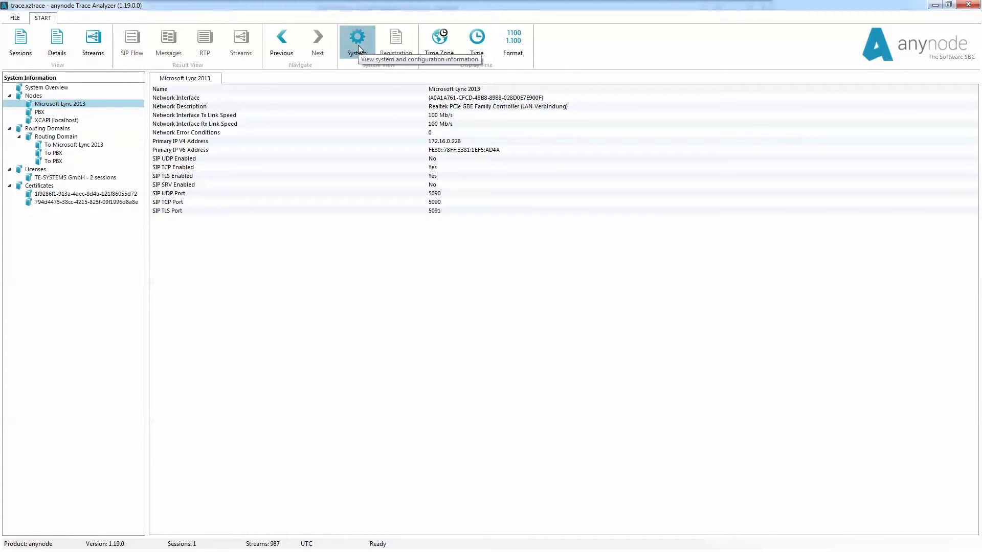
pyautogui.click(67, 147)
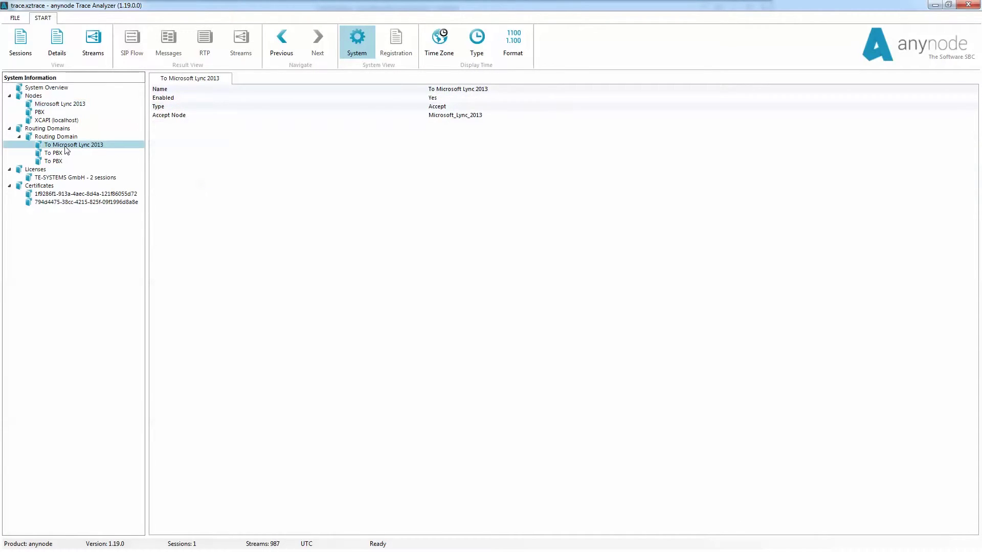
pyautogui.click(76, 179)
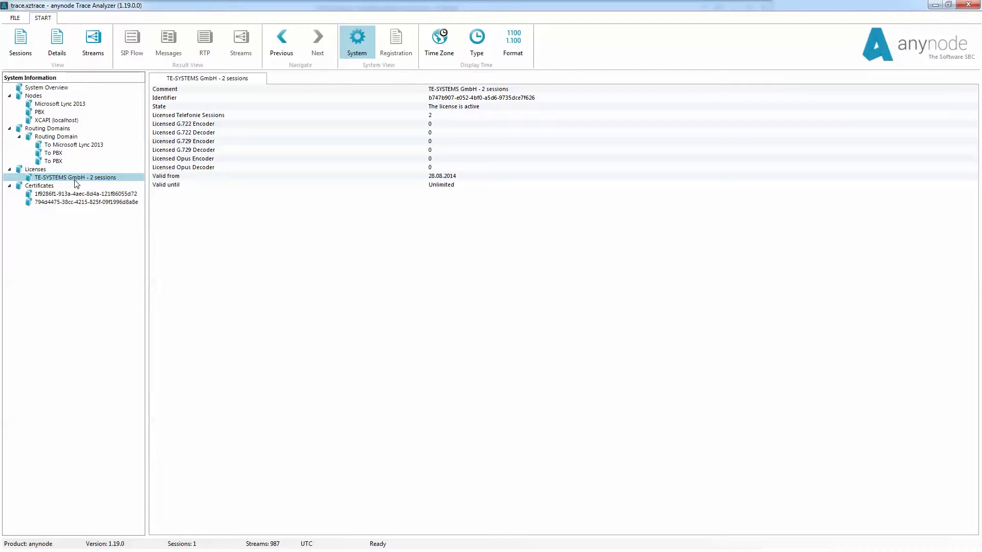
pyautogui.click(71, 195)
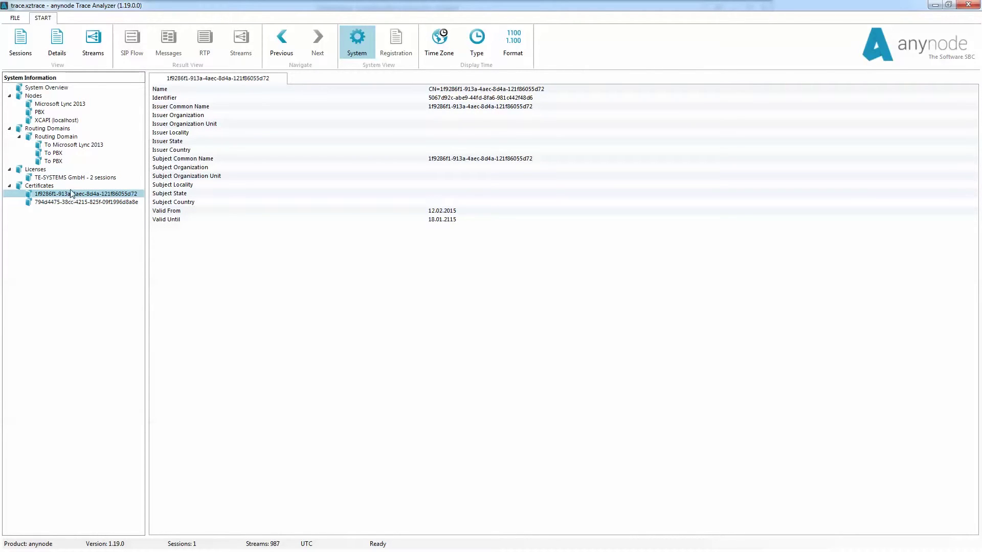
pyautogui.click(64, 106)
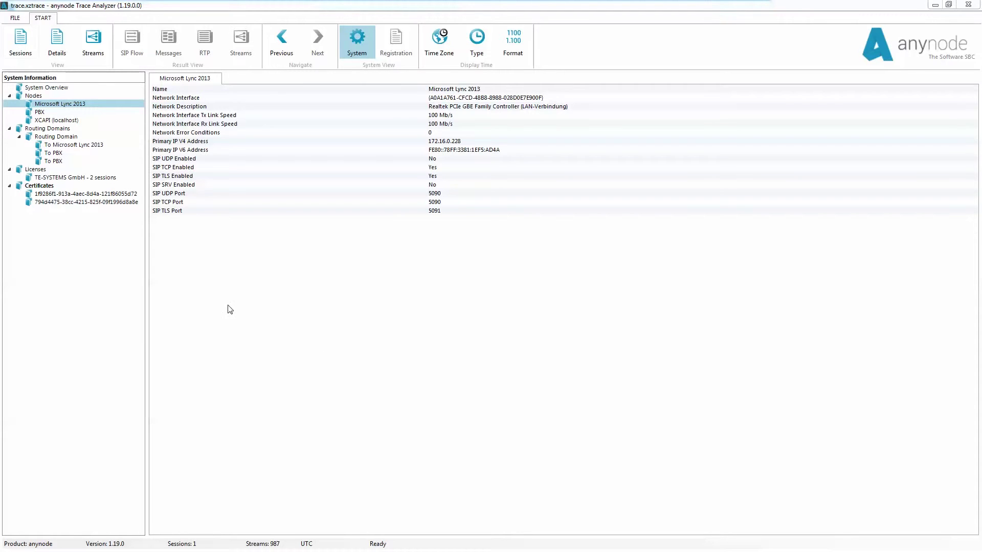
pyautogui.click(15, 19)
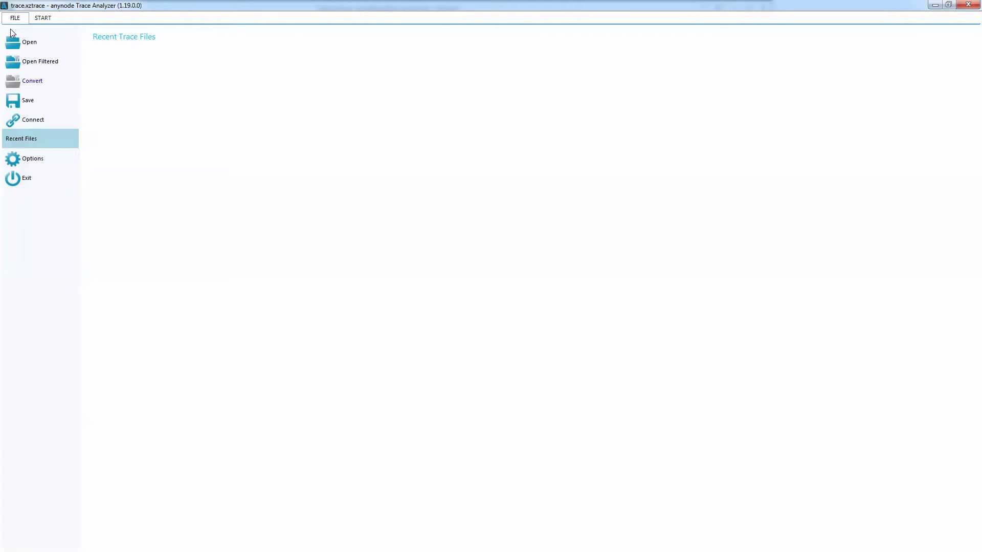
# In analyzer properties, set the loading view to Details with SIP Message Flow and show SIP marker settings.
pyautogui.click(32, 162)
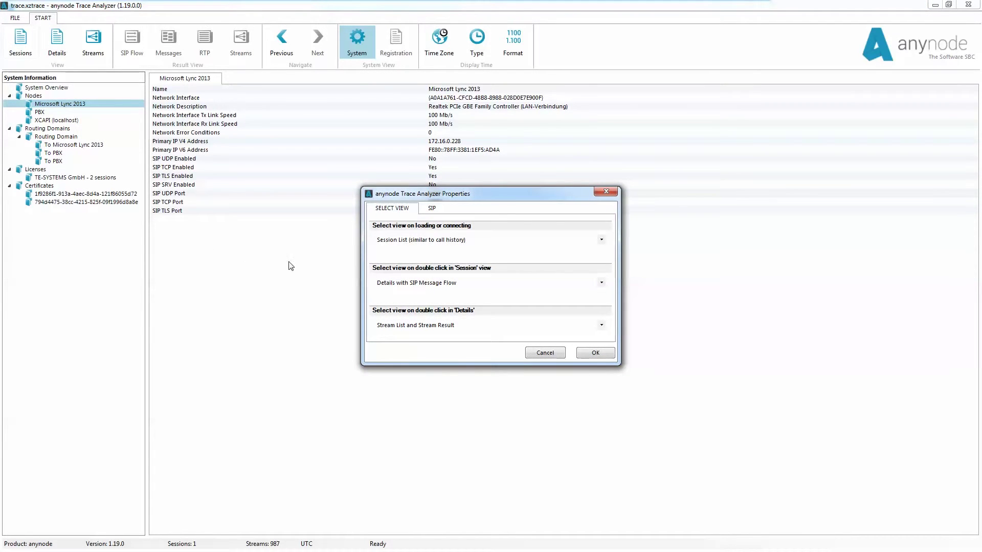
pyautogui.click(605, 241)
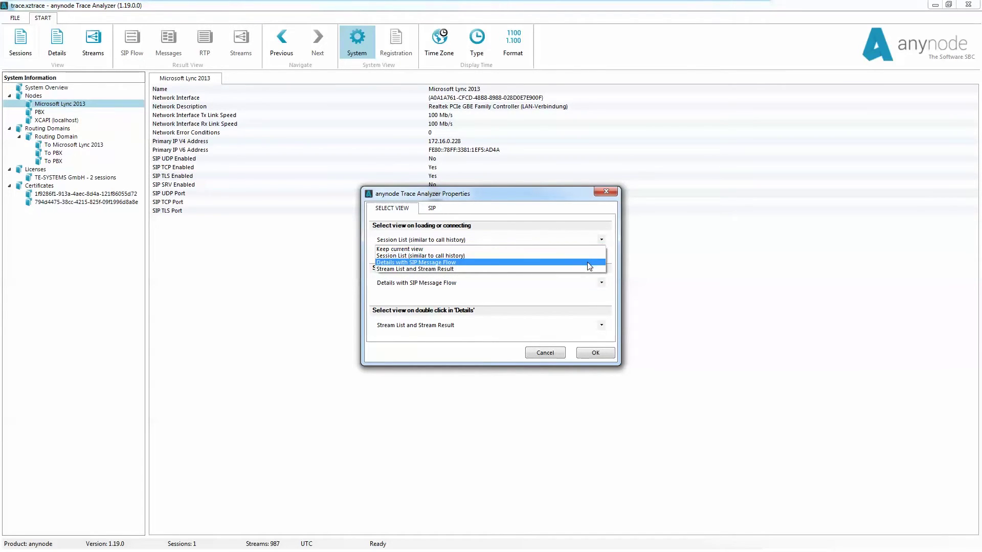
pyautogui.click(588, 263)
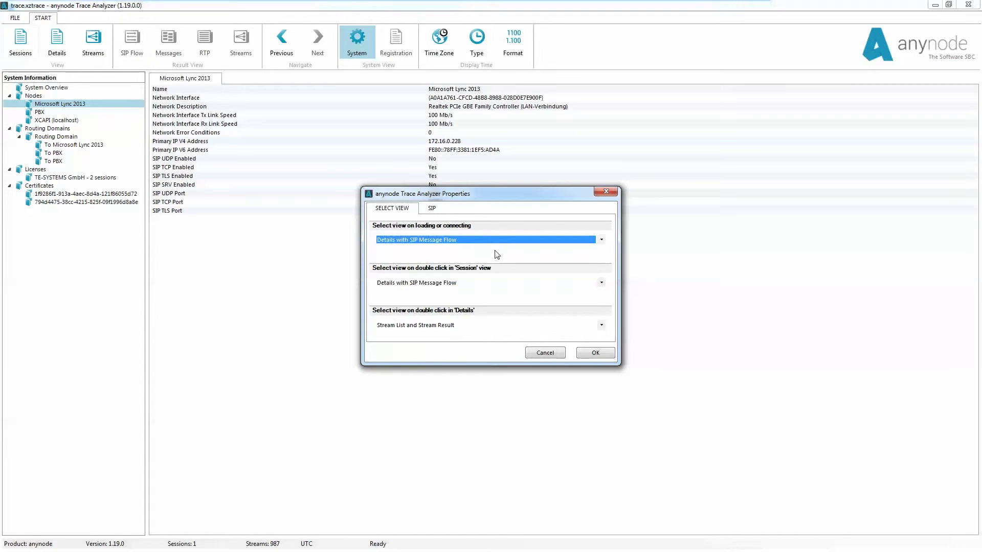
pyautogui.click(433, 211)
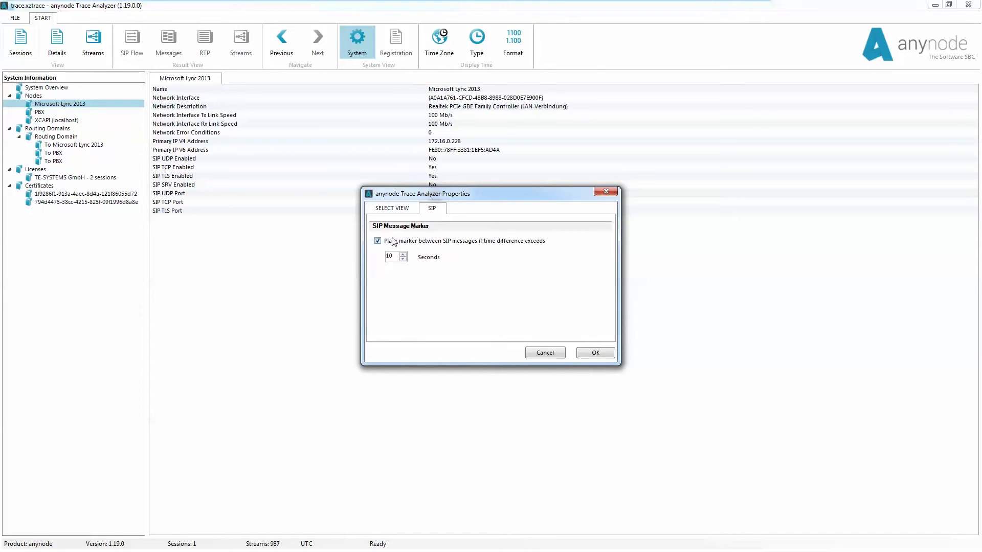